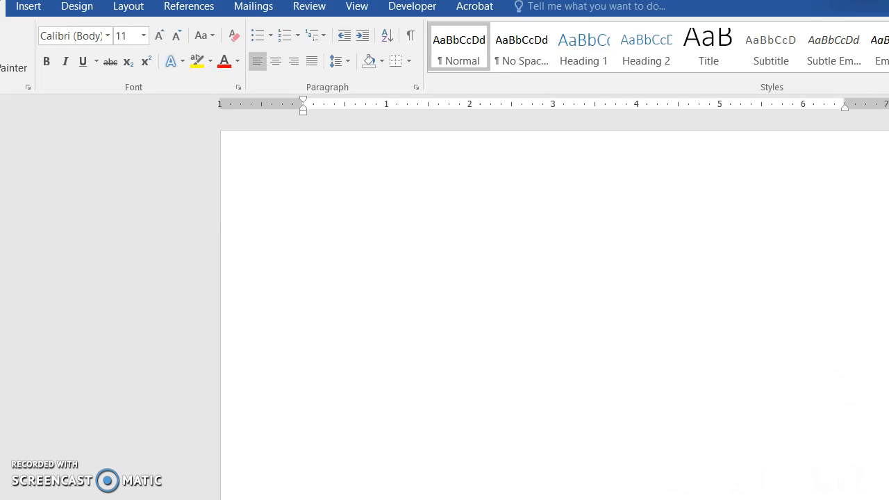
# Move the insertion point down to about 1.9" on the page and check the status bar's Vertical Page Position option
pyautogui.press('Return')
pyautogui.click(806, 312)
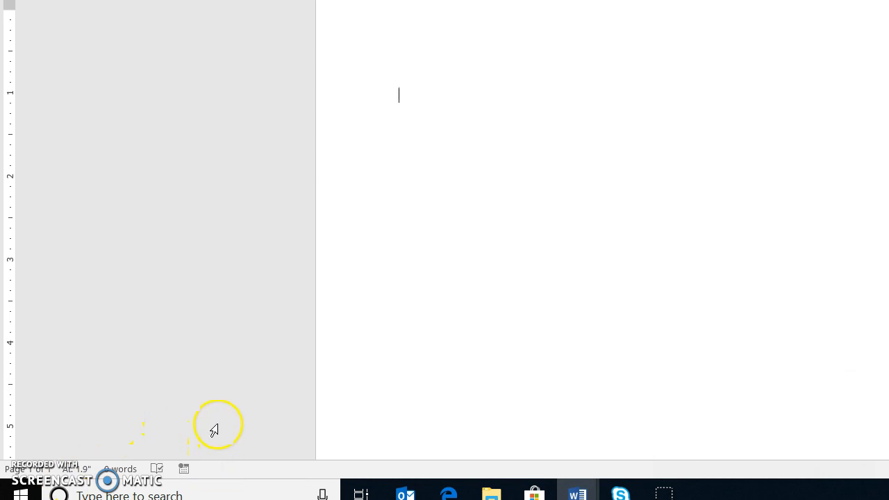
pyautogui.rightClick(221, 475)
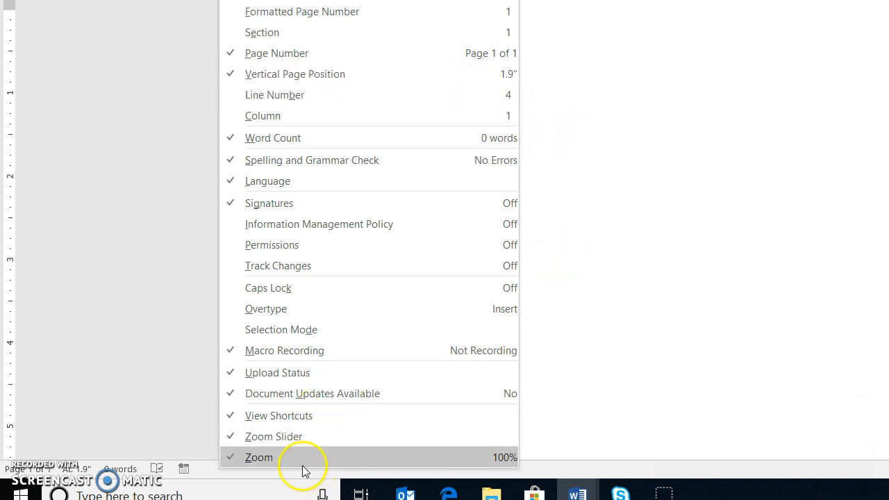
pyautogui.click(242, 479)
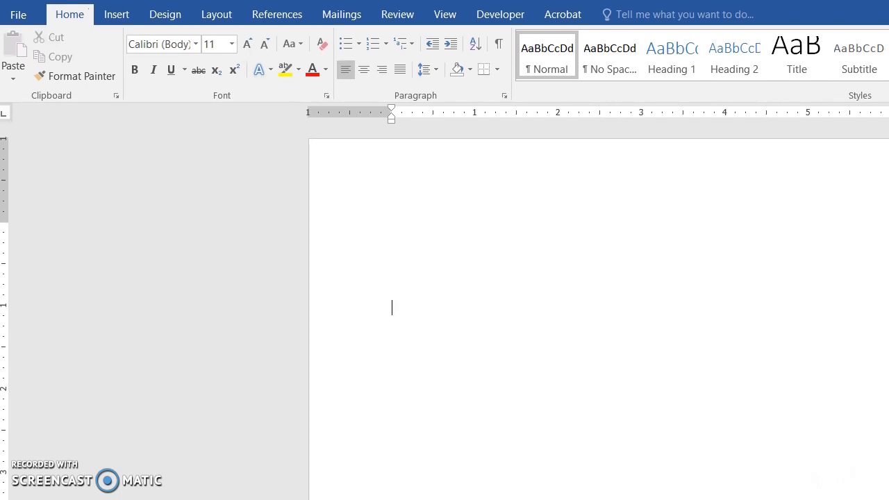
# Enter the date February 4, 2019 and, after a blank line, the recipient's courtesy title and full name
pyautogui.write('Febru')
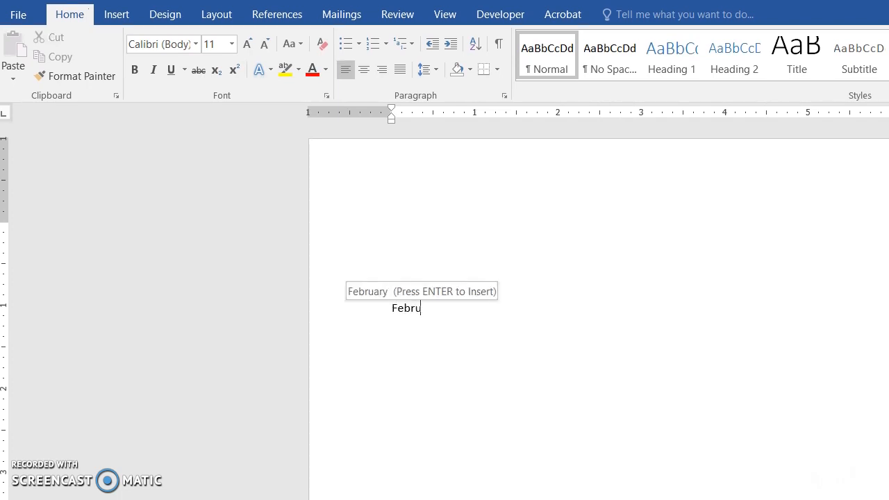
pyautogui.write('ary 4, 2019')
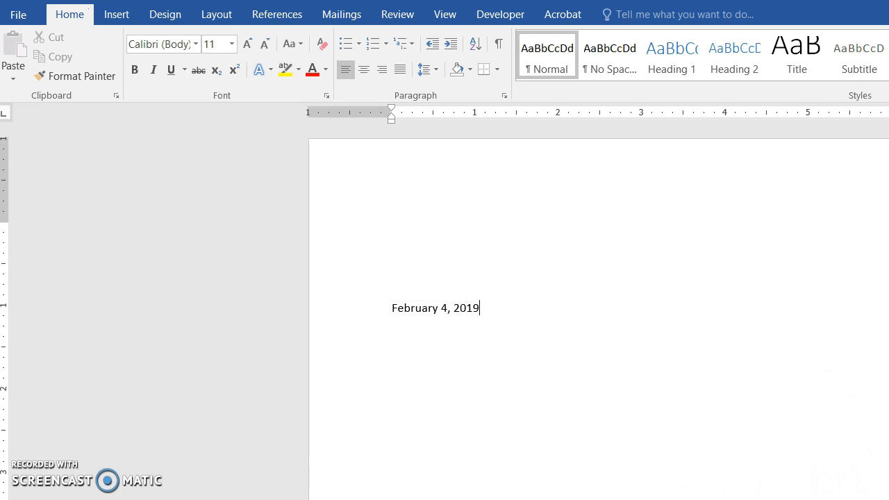
pyautogui.press('Return')
pyautogui.press('Return')
pyautogui.write('Mr. Jackson')
pyautogui.write(' Elliott')
pyautogui.write('fdfasdfsa')
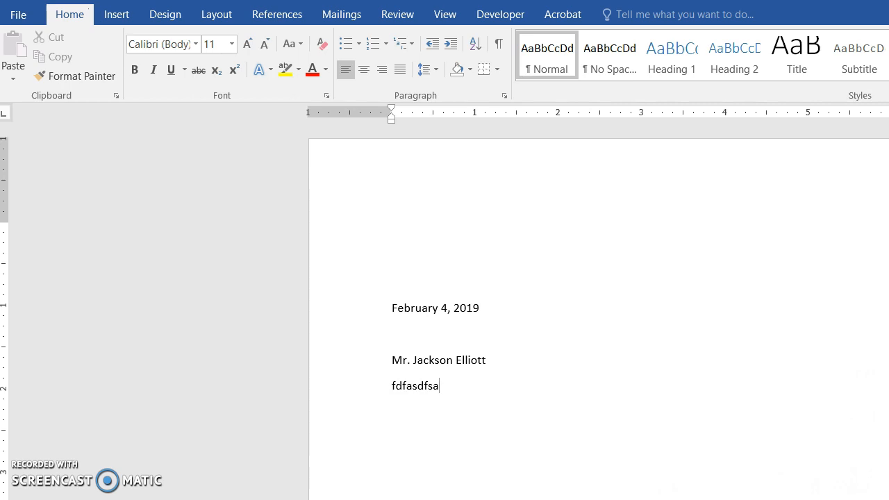
pyautogui.press('BackSpace')
pyautogui.press('BackSpace')
pyautogui.press('BackSpace')
pyautogui.press('BackSpace')
pyautogui.press('BackSpace')
pyautogui.press('BackSpace')
pyautogui.press('BackSpace')
pyautogui.press('BackSpace')
pyautogui.press('BackSpace')
pyautogui.press('BackSpace')
pyautogui.press('Return')
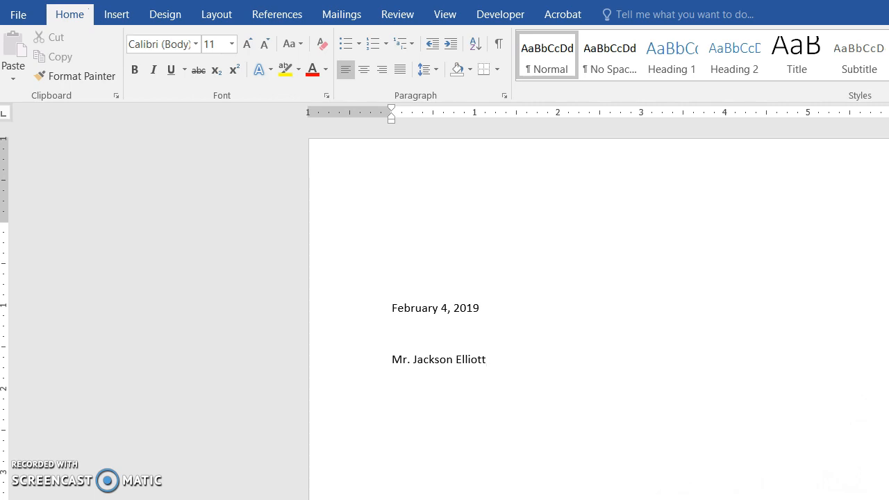
pyautogui.write('Presideent')
pyautogui.press('BackSpace')
pyautogui.press('BackSpace')
pyautogui.press('BackSpace')
pyautogui.press('BackSpace')
pyautogui.press('BackSpace')
pyautogui.press('BackSpace')
pyautogui.press('BackSpace')
pyautogui.press('BackSpace')
pyautogui.press('BackSpace')
pyautogui.press('BackSpace')
pyautogui.press('BackSpace')
pyautogui.press('BackSpace')
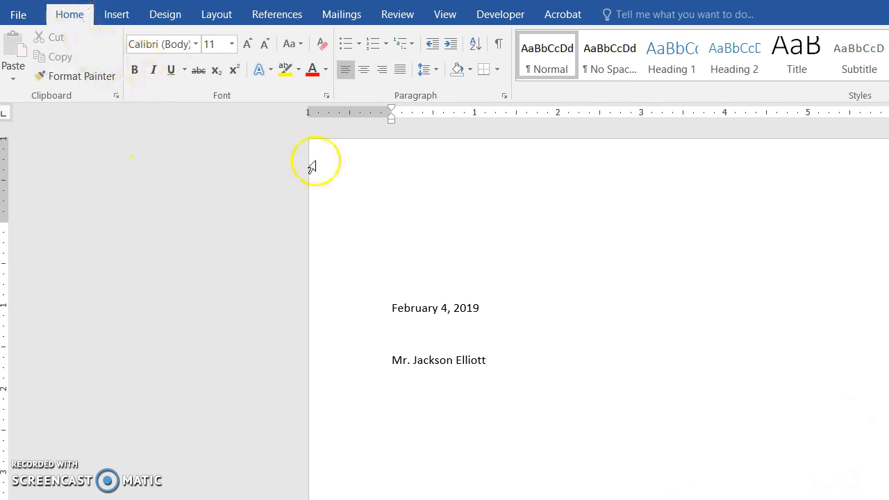
# Remove the space after the recipient's name and enter "President and CEO" and "Elliott Corporation" on the following two lines
pyautogui.click(436, 72)
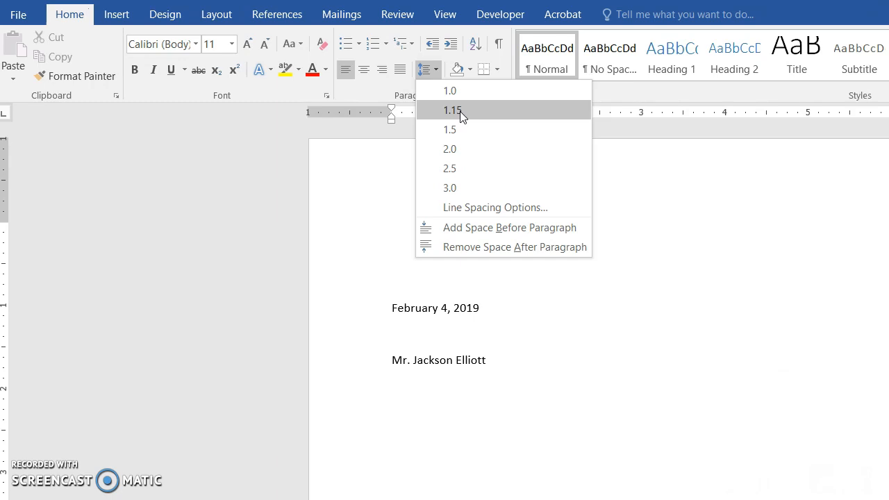
pyautogui.click(495, 252)
pyautogui.press('Return')
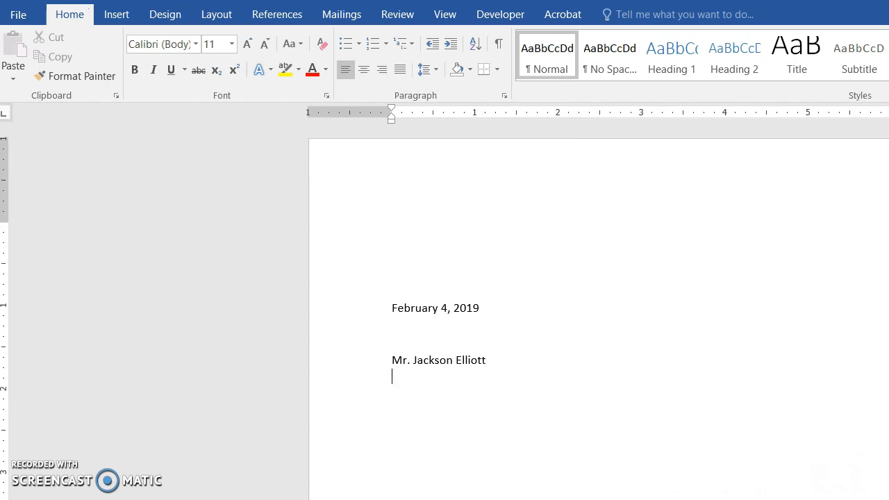
pyautogui.write('President and CEO')
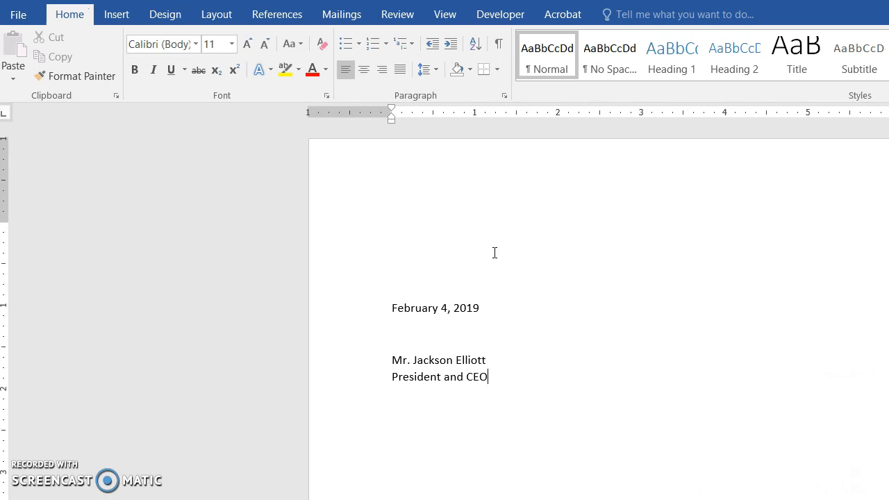
pyautogui.press('Return')
pyautogui.write('Elliott Corporation')
pyautogui.press('Return')
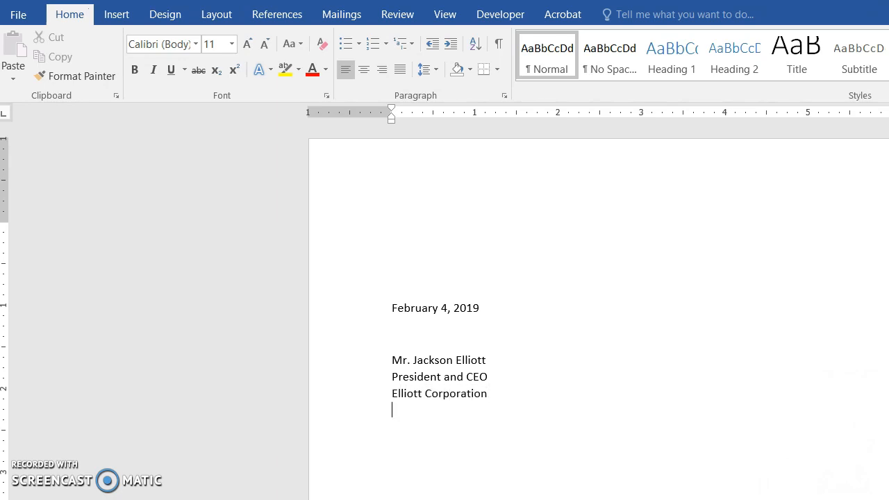
# Enter the recipient's street address, with the city, state and ZIP code on the line beneath it
pyautogui.write('8333 E')
pyautogui.press('BackSpace')
pyautogui.write('Fifth Avenue')
pyautogui.press('Return')
pyautogui.write('N')
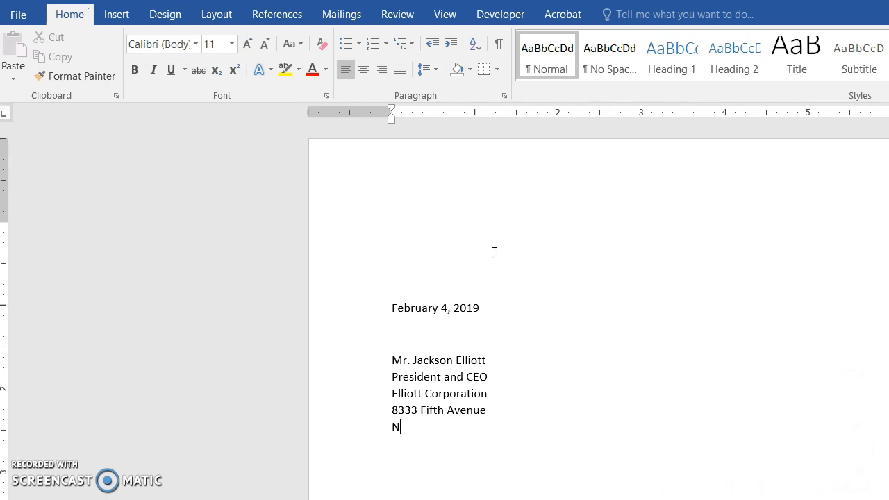
pyautogui.write('ew York, NY 10028')
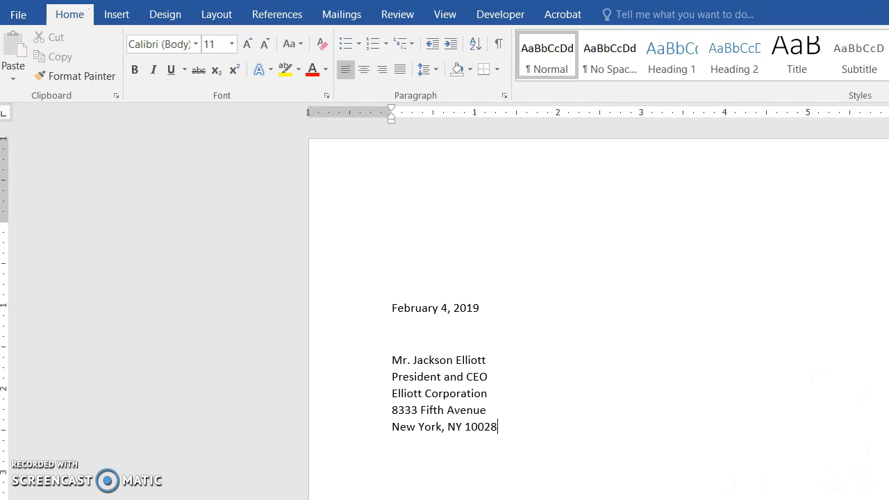
# Add space after the city line, and enter the salutation to the recipient and the body's opening words "Thank you"
pyautogui.click(437, 77)
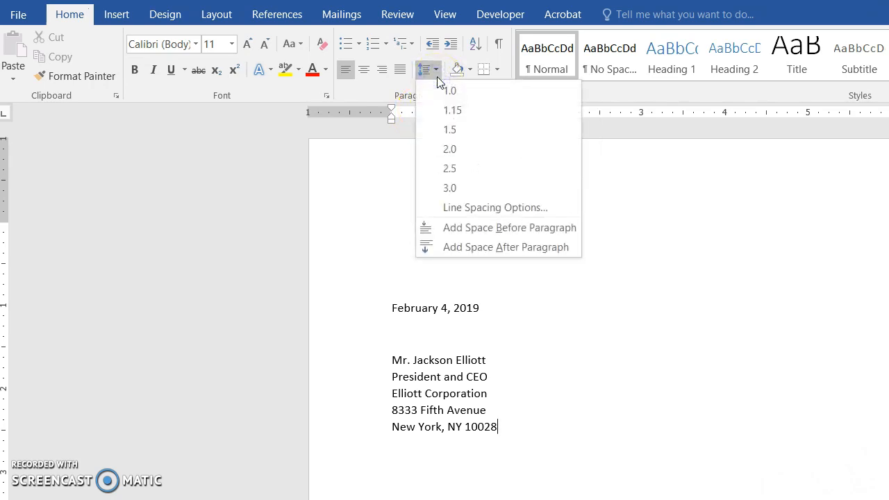
pyautogui.click(470, 247)
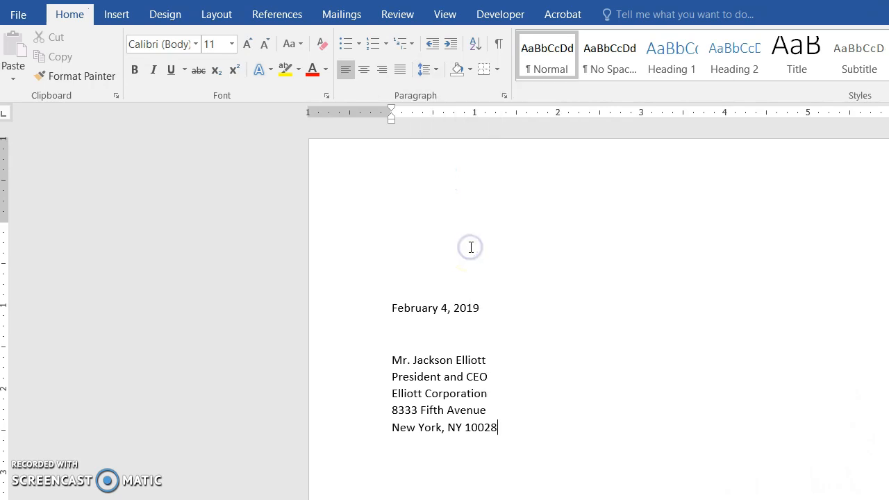
pyautogui.press('Return')
pyautogui.write('Dear Mr. Elliott')
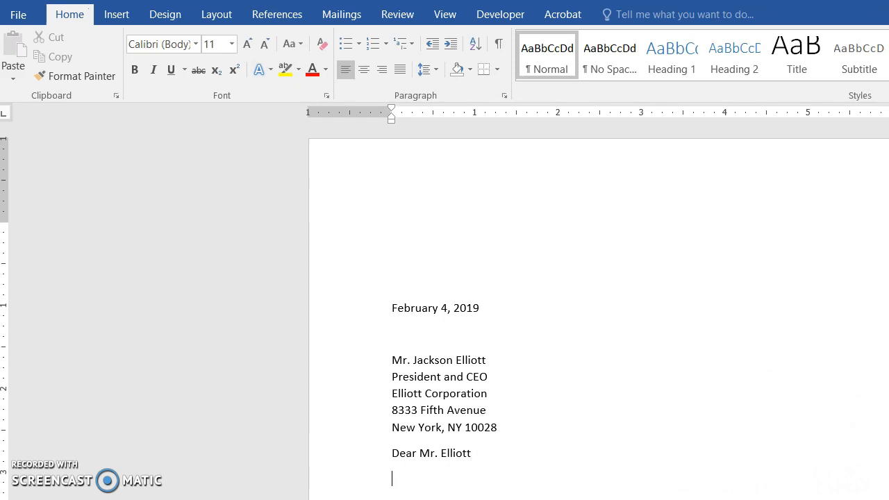
pyautogui.write('Thank you')
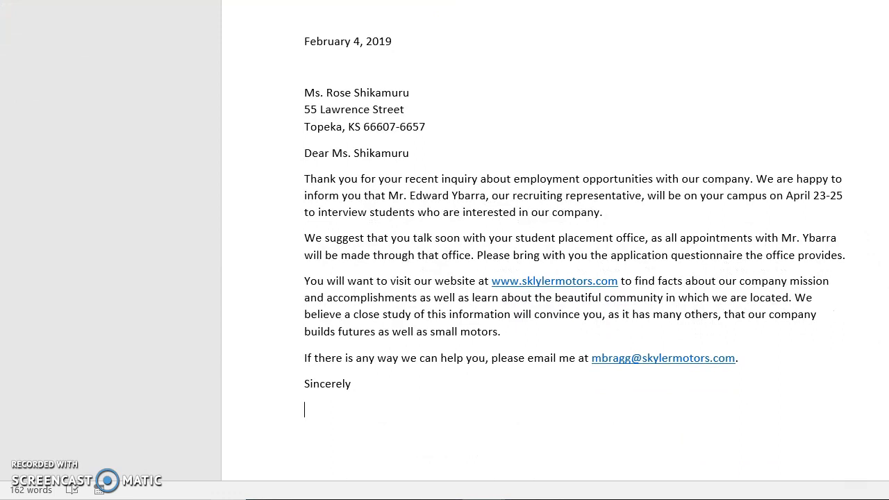
# Leave a blank signature line below "Sincerely" at the end of the letter and enter the sender's full name
pyautogui.scroll(-6, 573, 209)
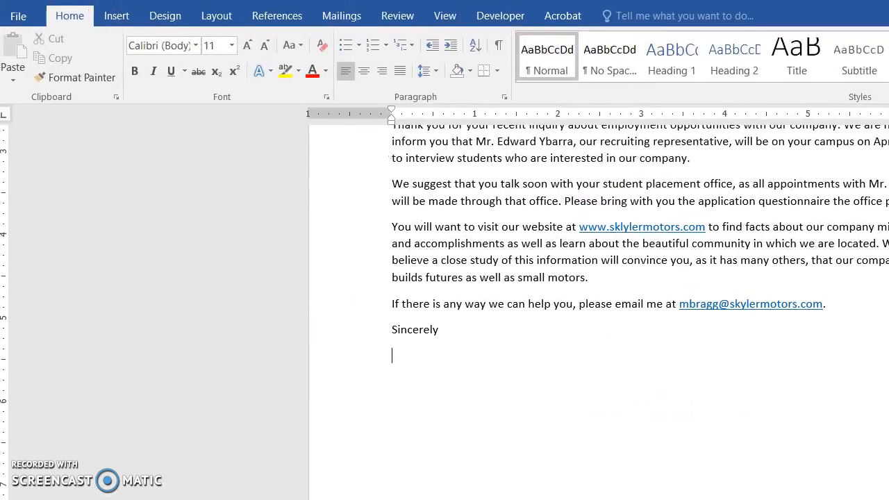
pyautogui.click(504, 334)
pyautogui.press('Return')
pyautogui.press('Return')
pyautogui.write('Gerald M. Bailey')
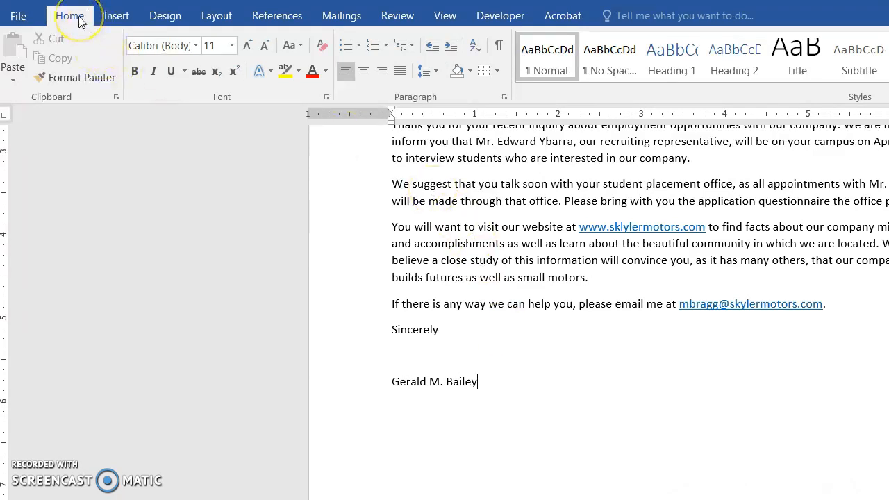
# Remove the space after the sender's name and enter "Executive Director" on the line directly beneath it
pyautogui.click(434, 73)
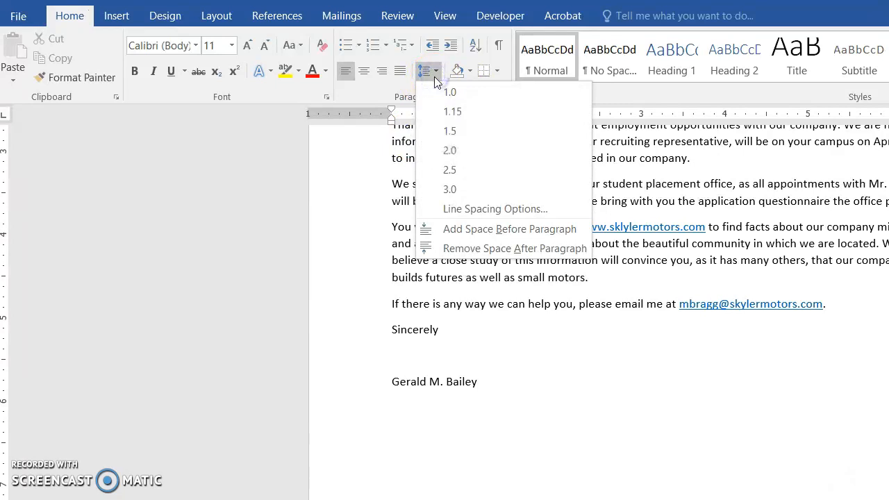
pyautogui.click(387, 134)
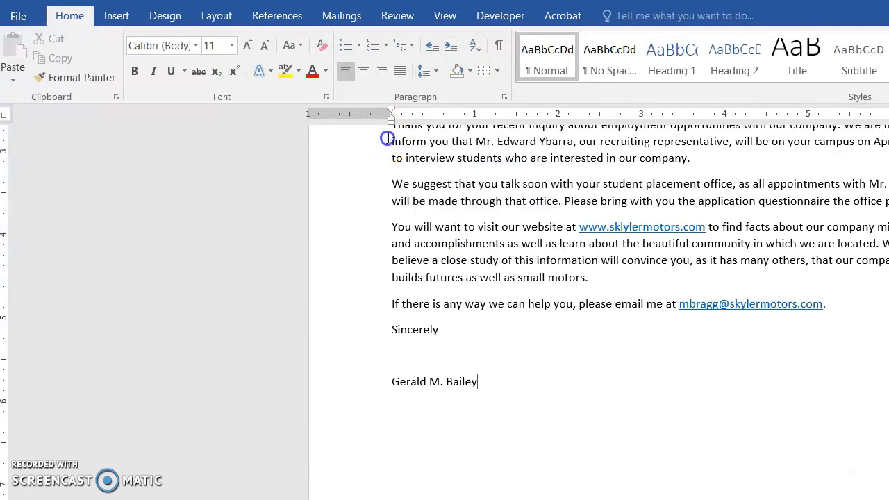
pyautogui.click(435, 74)
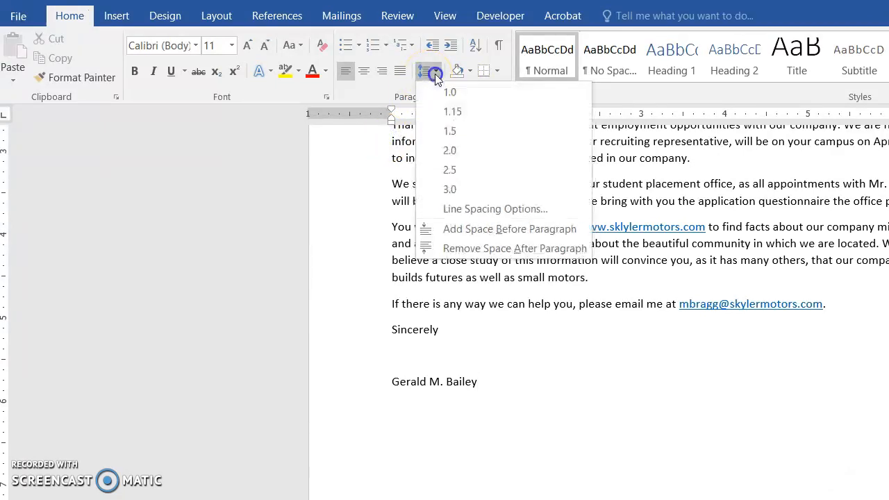
pyautogui.click(450, 250)
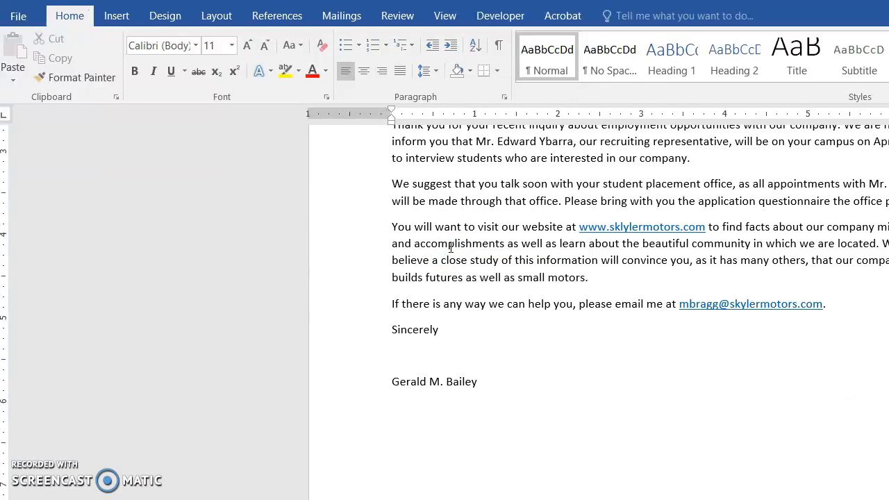
pyautogui.write('Executive Director')
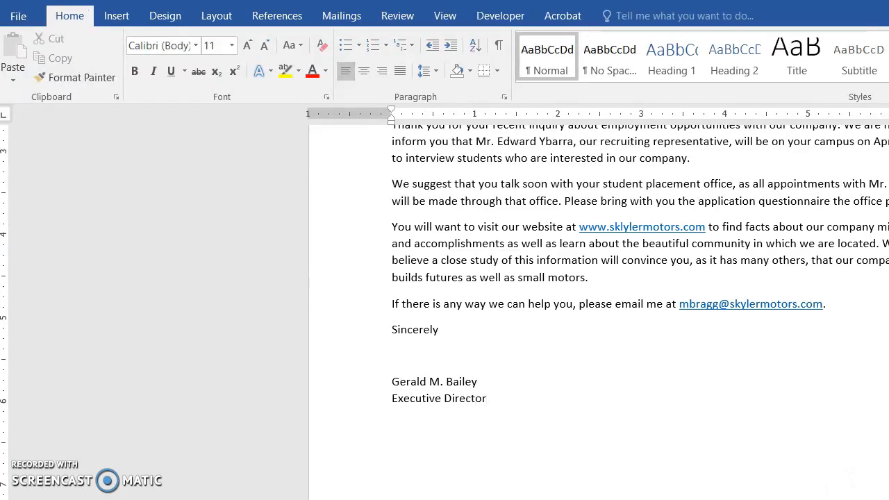
# Add space after the "Executive Director" line and enter the reference initials "dp" below, undoing the automatic capitalization
pyautogui.click(436, 73)
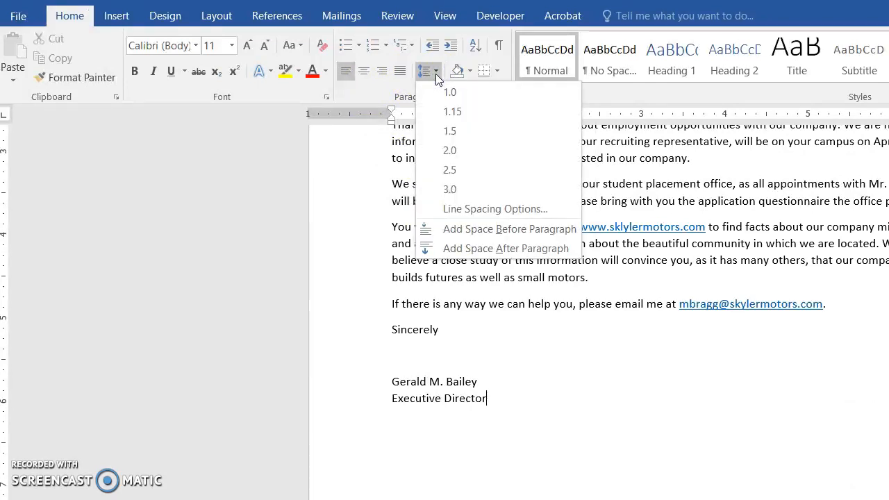
pyautogui.click(467, 252)
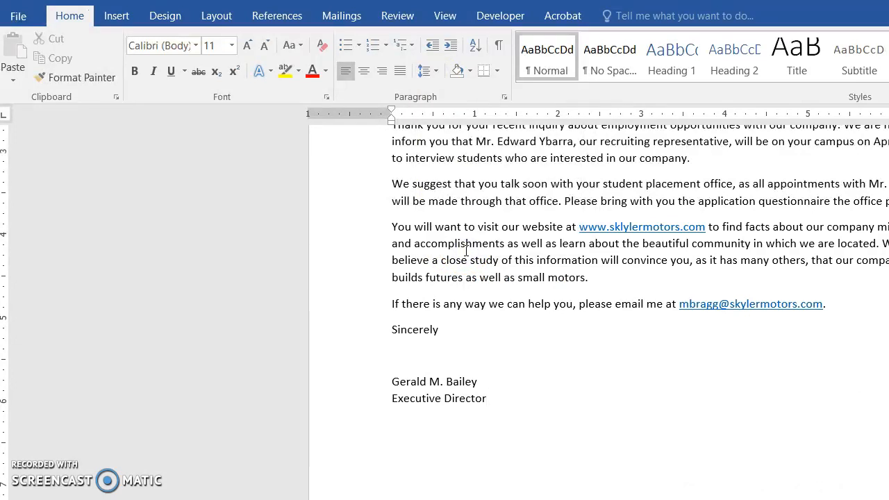
pyautogui.press('Return')
pyautogui.write('dp')
pyautogui.press('Return')
pyautogui.hotkey('ctrl', 'z')
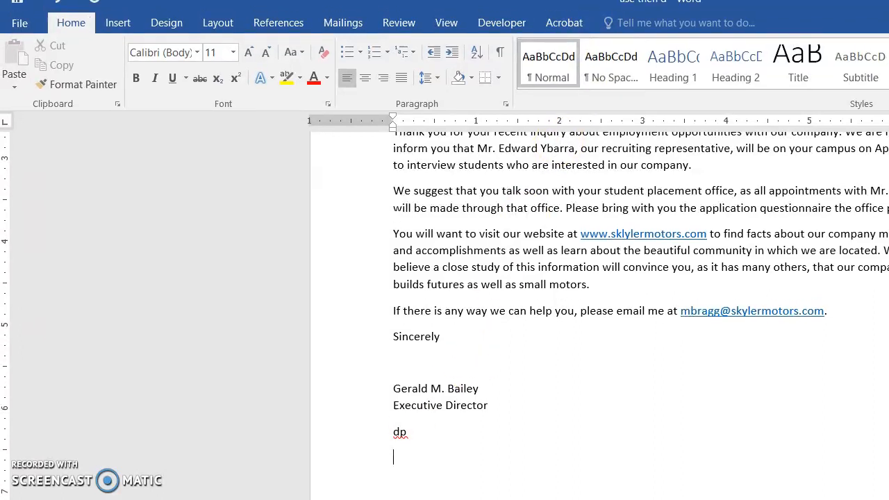
# Open the line and paragraph spacing options for the text at the reference initials
pyautogui.click(438, 79)
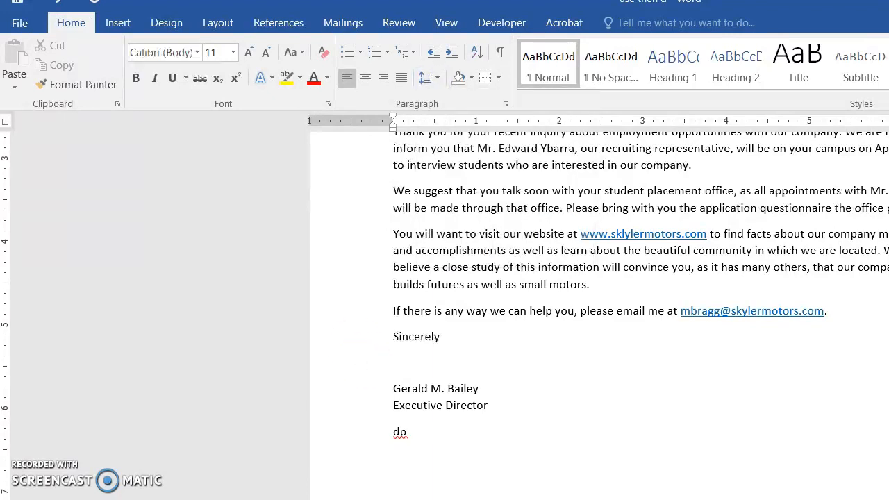